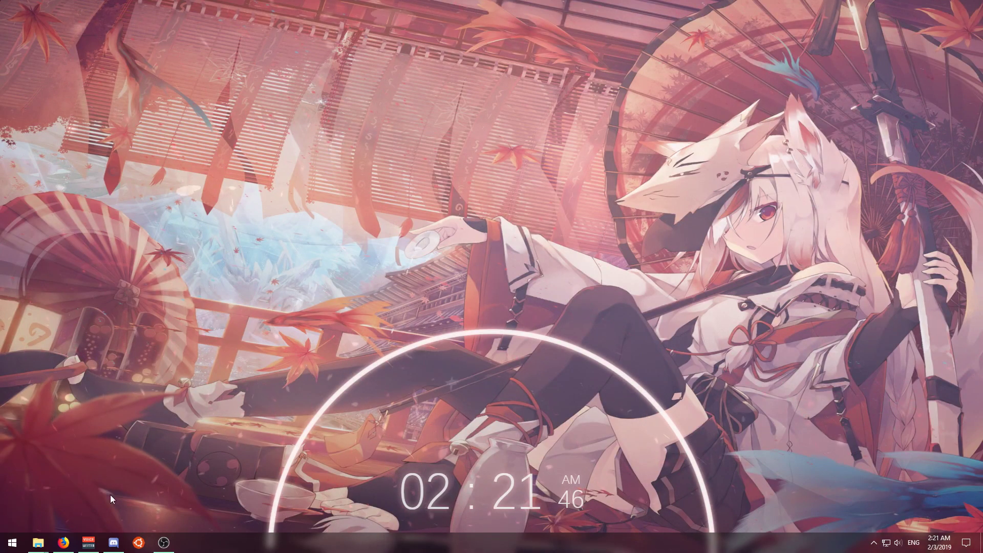
# Step: Go to the osu-Rate-Changer GitHub releases page and download the 25 KB Release.zip asset
pyautogui.click(67, 533)
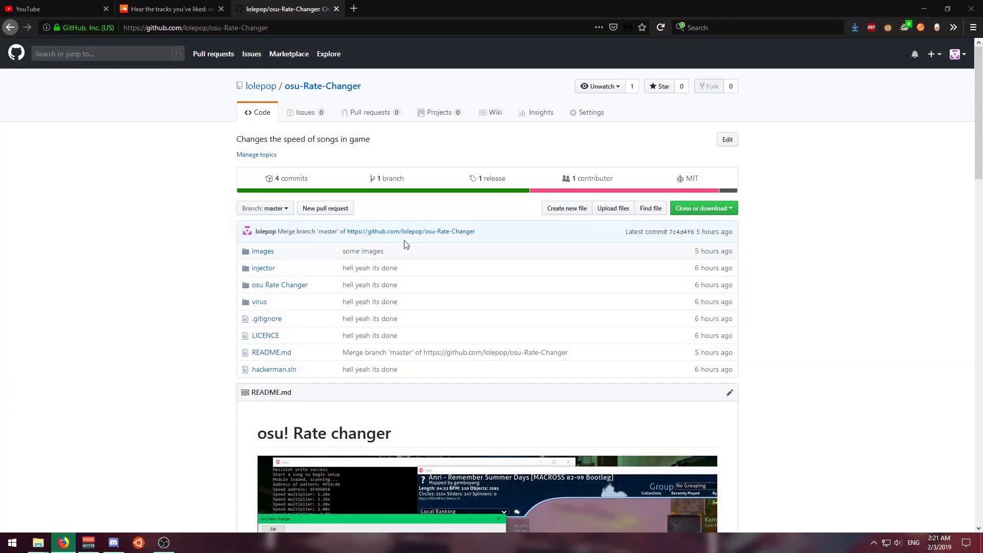
pyautogui.click(59, 544)
pyautogui.click(61, 542)
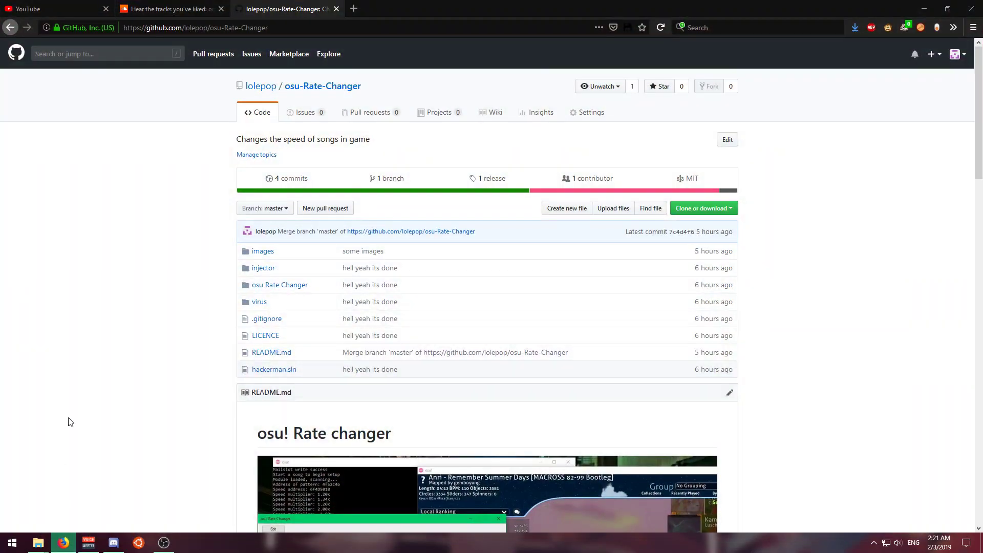
pyautogui.click(63, 543)
pyautogui.click(63, 543)
pyautogui.scroll(-3, 285, 248)
pyautogui.scroll(3, 485, 177)
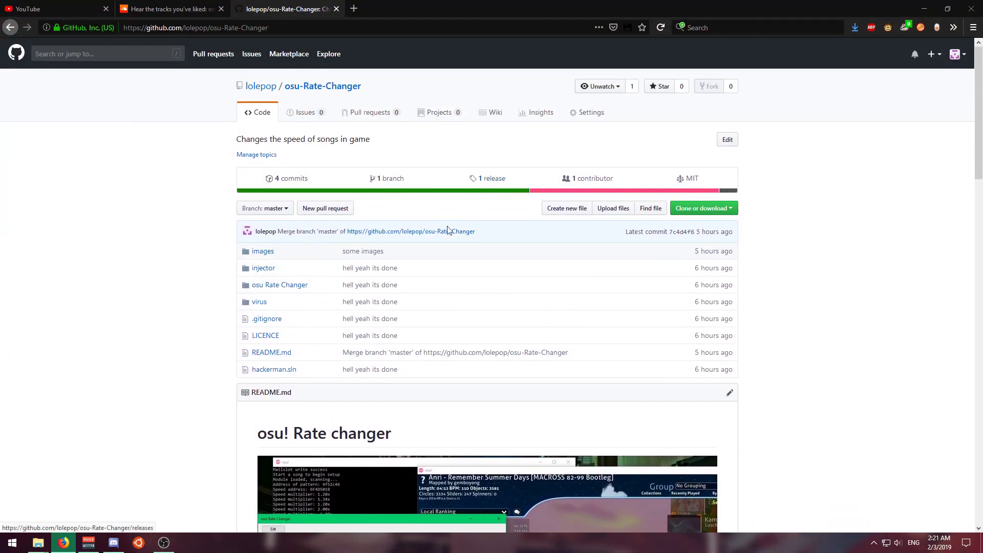
pyautogui.scroll(-5, 447, 230)
pyautogui.scroll(5, 500, 173)
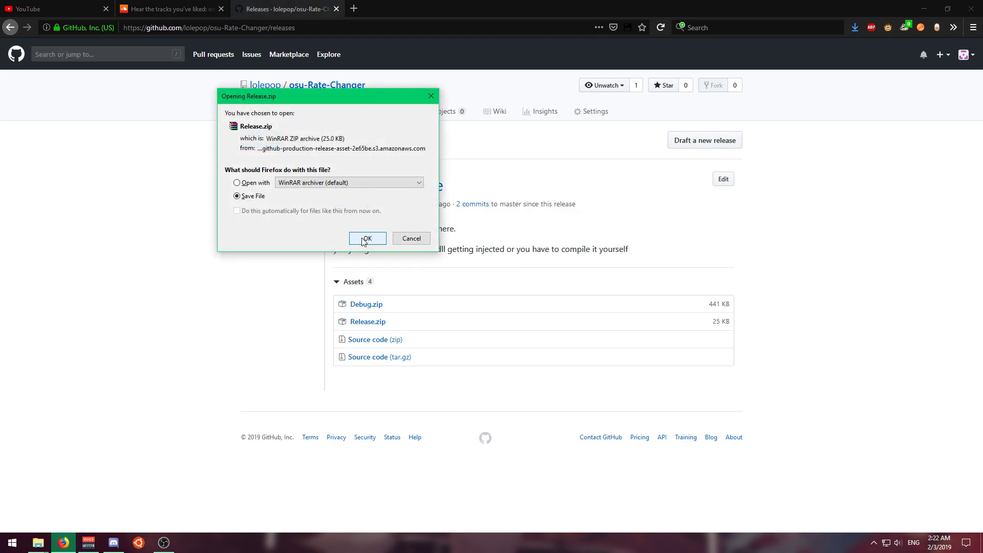
pyautogui.click(363, 241)
# Step: Extract Release.zip from Downloads into a Release folder and open it, then show the desktop
pyautogui.click(855, 27)
pyautogui.click(847, 82)
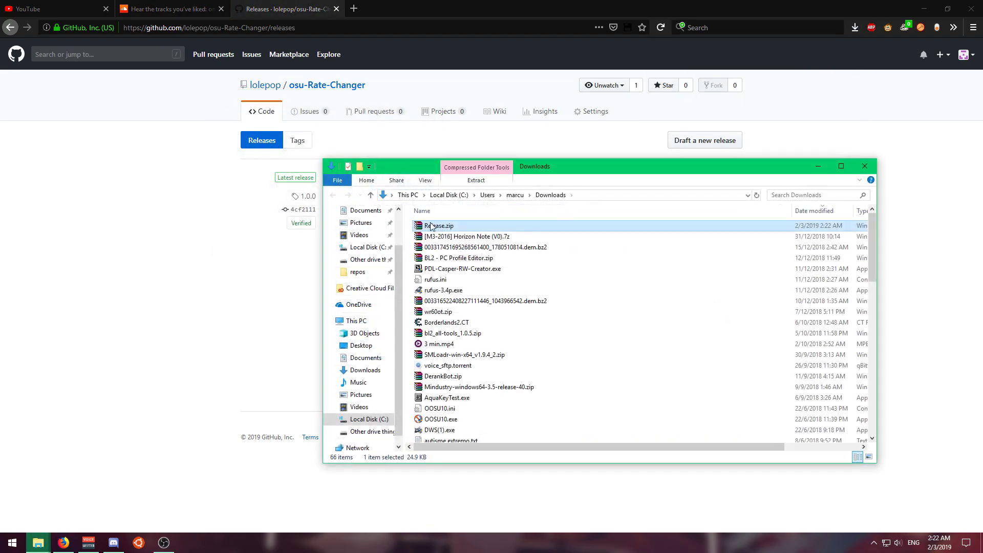
pyautogui.rightClick(431, 226)
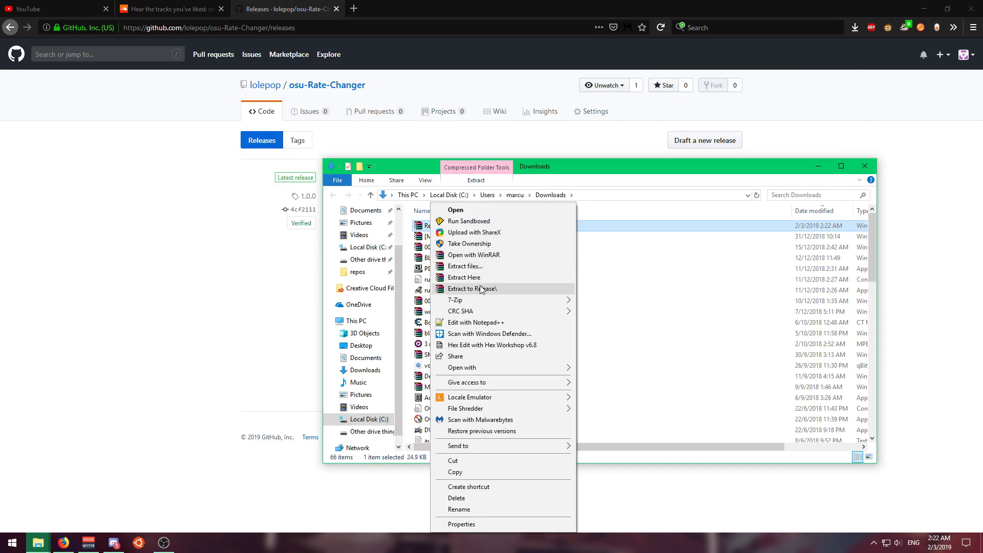
pyautogui.click(481, 289)
pyautogui.doubleClick(462, 270)
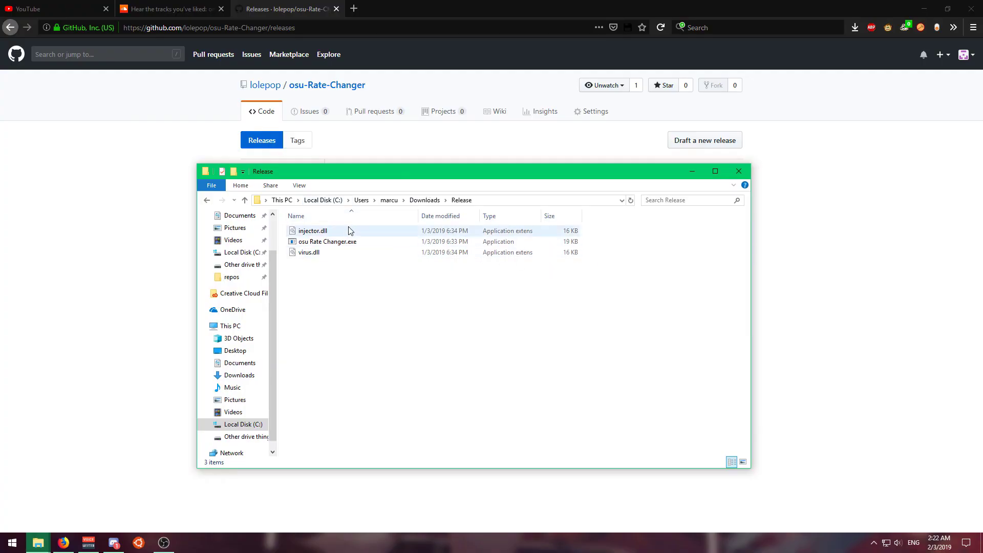
pyautogui.press('super+d')
# Step: Start osu! from the Start menu search and launch osu Rate Changer.exe
pyautogui.press('super')
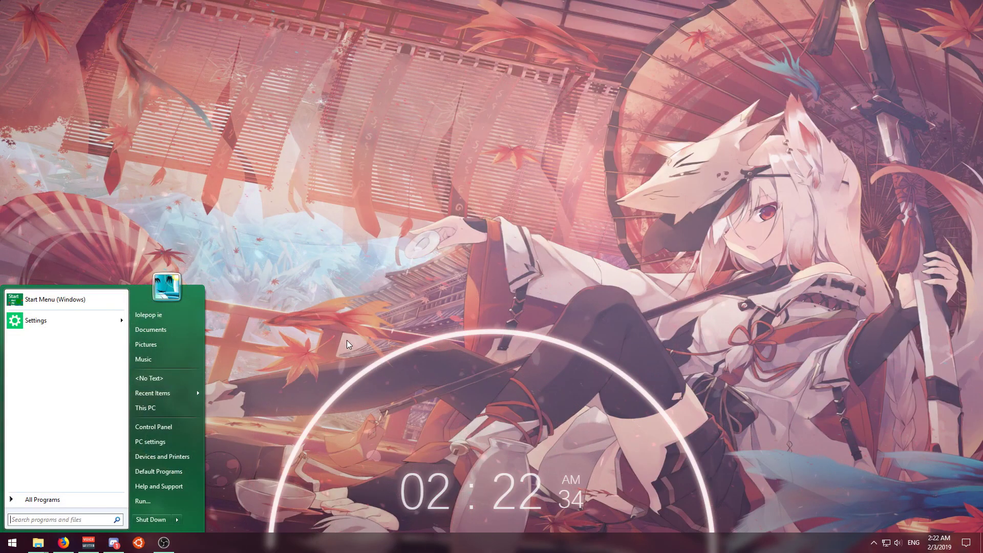
pyautogui.write('osu')
pyautogui.press('Return')
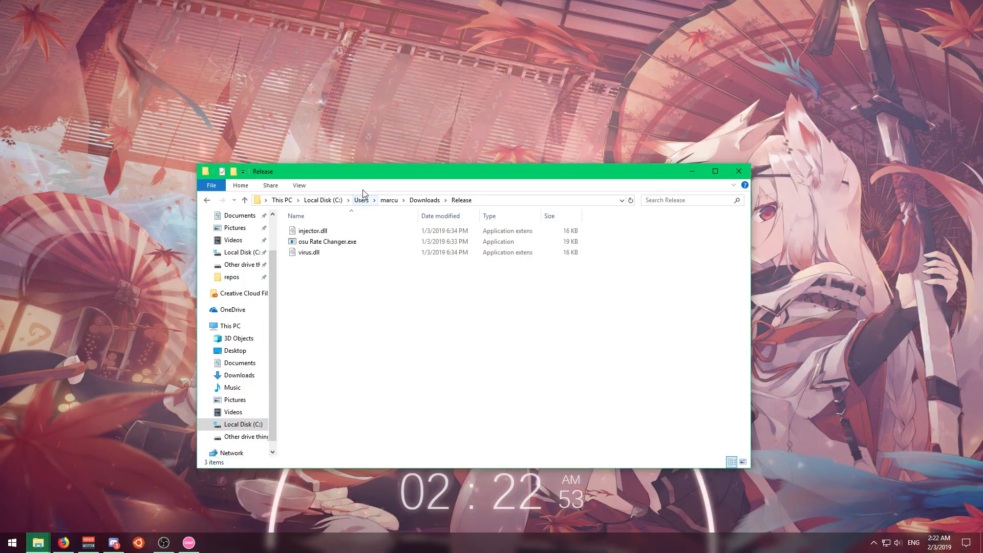
pyautogui.doubleClick(330, 244)
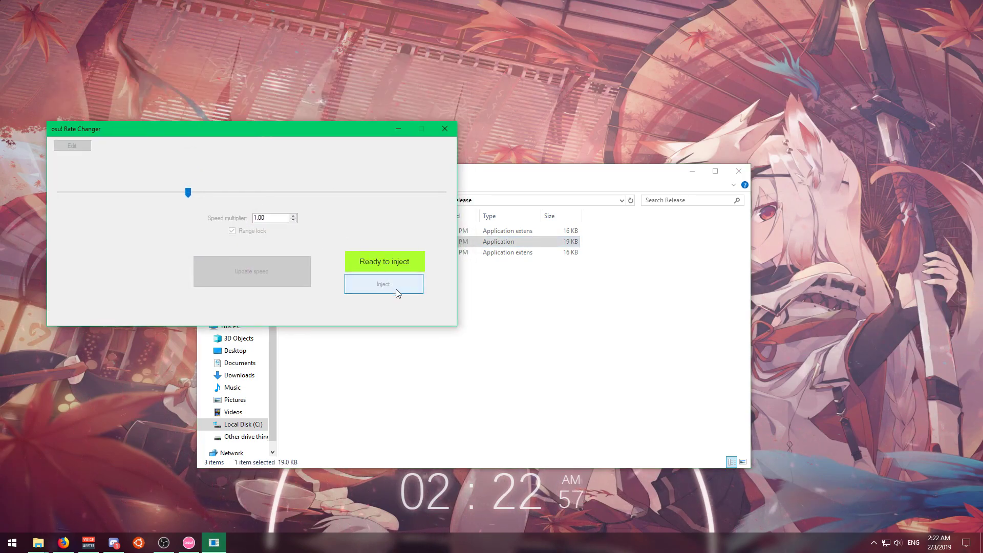
# Step: Inject the rate changer into osu!, then start and quit a song so it locates speed
pyautogui.click(395, 288)
pyautogui.moveTo(249, 82); pyautogui.dragTo(391, 69)
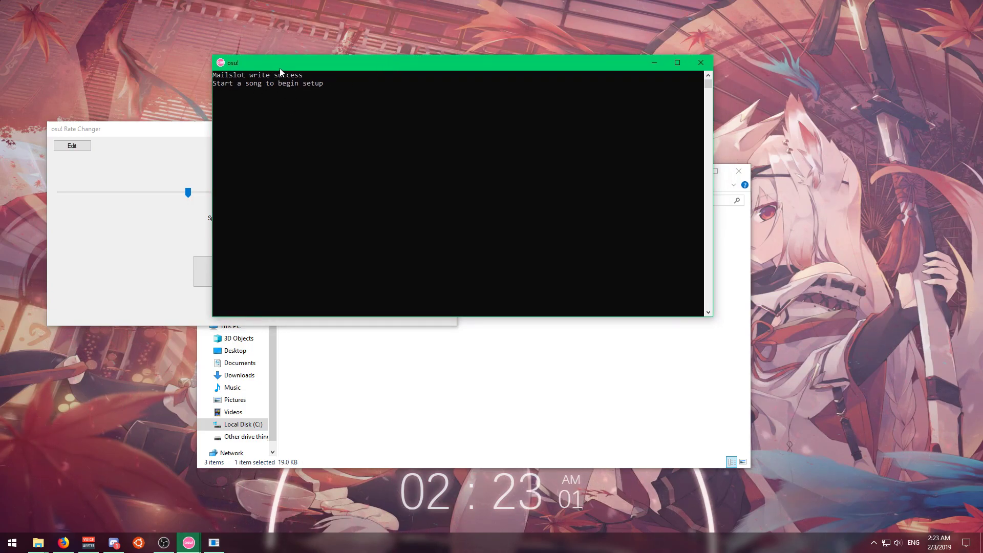
pyautogui.moveTo(279, 69); pyautogui.dragTo(372, 157)
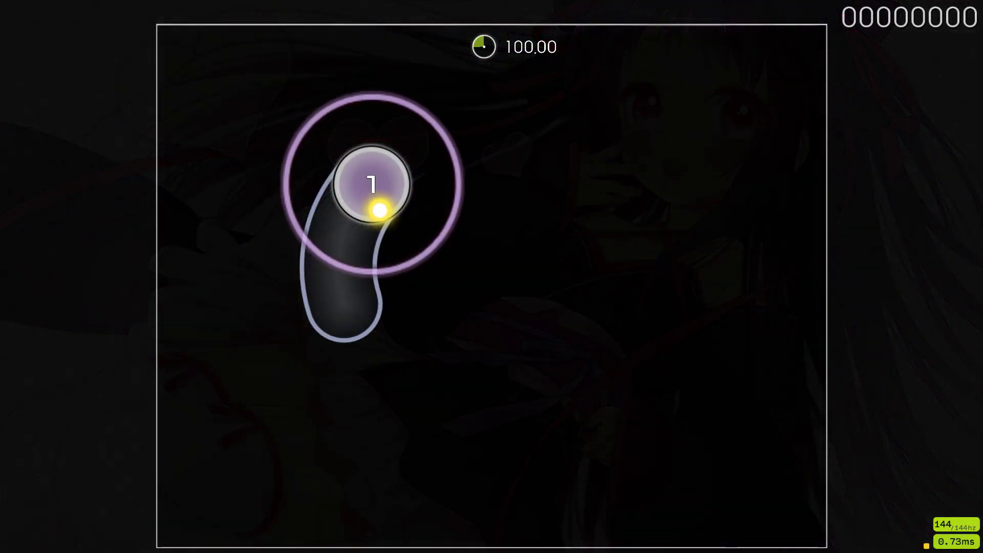
pyautogui.press('Escape')
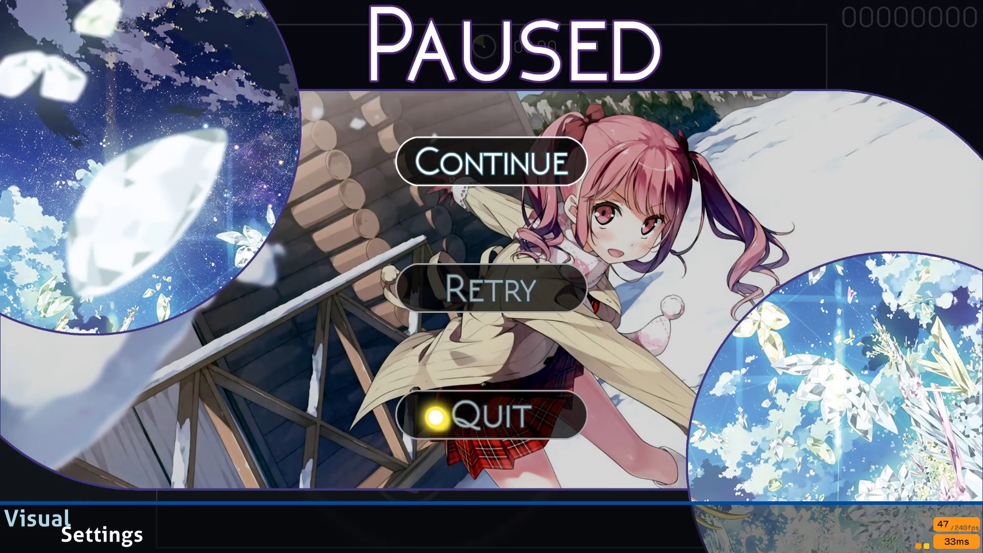
pyautogui.click(437, 410)
pyautogui.press('Escape')
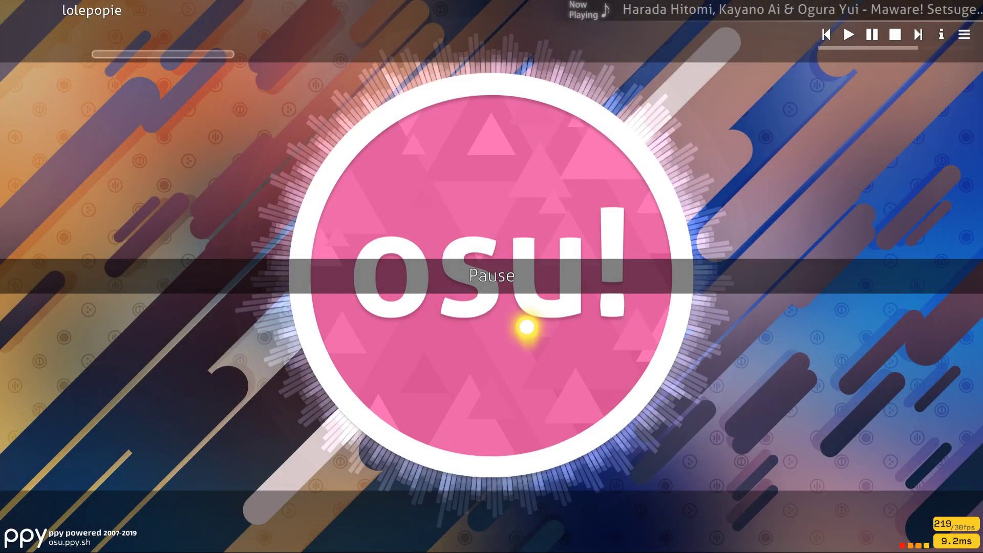
pyautogui.hotkey('alt', 'Tab')
# Step: Copy the speed address line from the console and return to the rate changer
pyautogui.moveTo(412, 155); pyautogui.dragTo(456, 155)
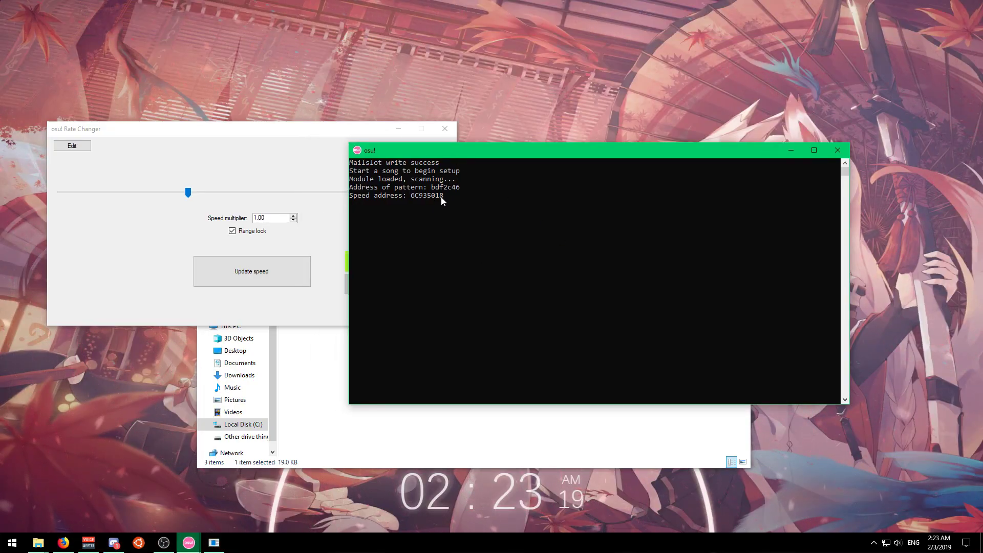
pyautogui.moveTo(441, 196); pyautogui.dragTo(353, 196)
pyautogui.press('Down')
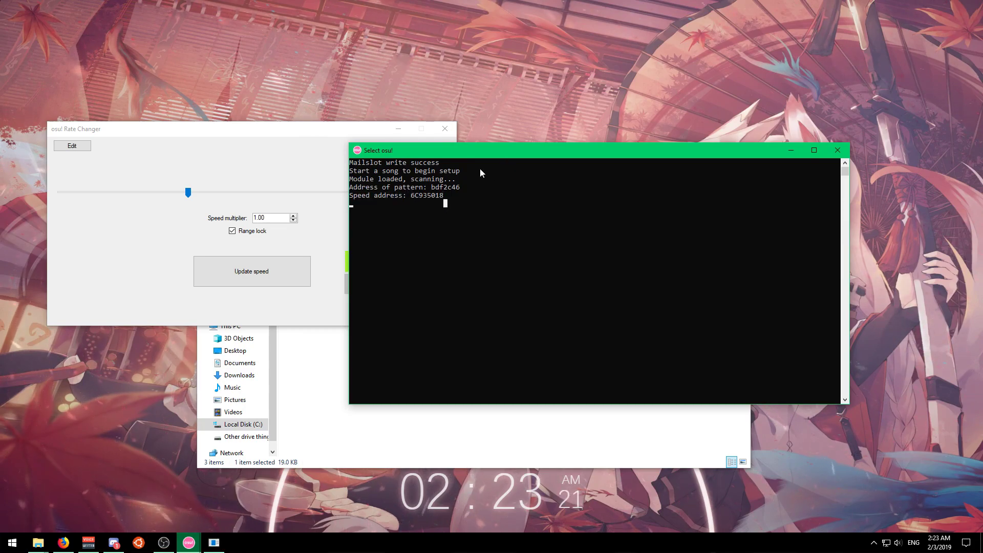
pyautogui.press('Escape')
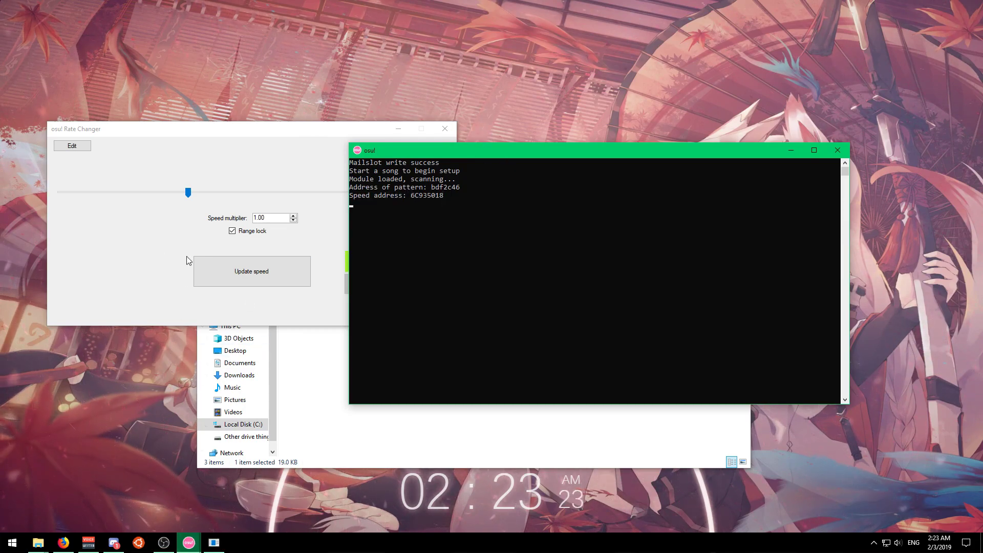
pyautogui.click(250, 221)
# Step: Rearrange the rate changer and Release folder windows so both are visible
pyautogui.moveTo(229, 139); pyautogui.dragTo(276, 160)
pyautogui.click(383, 377)
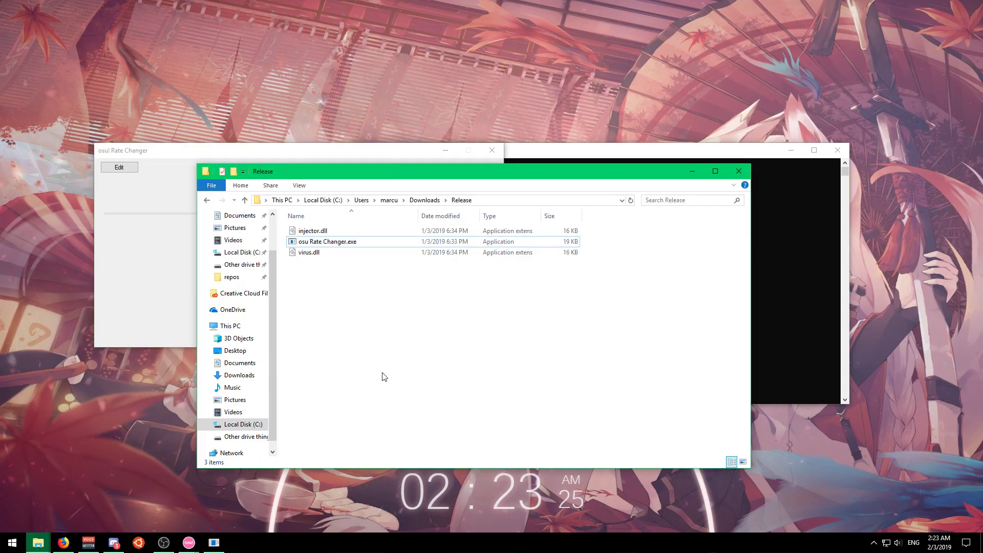
pyautogui.moveTo(335, 177); pyautogui.dragTo(570, 226)
pyautogui.moveTo(323, 154); pyautogui.dragTo(286, 140)
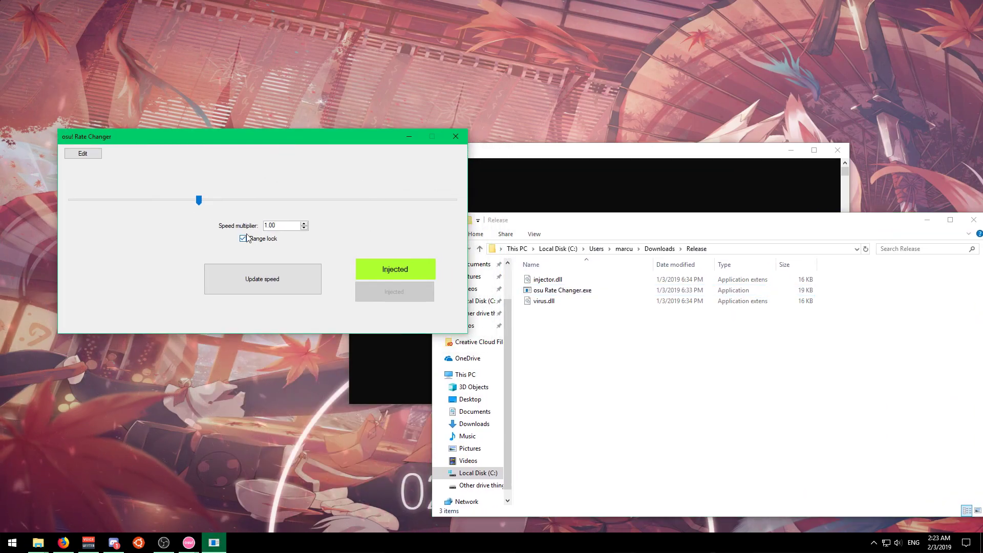
# Step: Add speed presets 1.2 and 2.2 to the rate changer
pyautogui.click(82, 153)
pyautogui.click(124, 153)
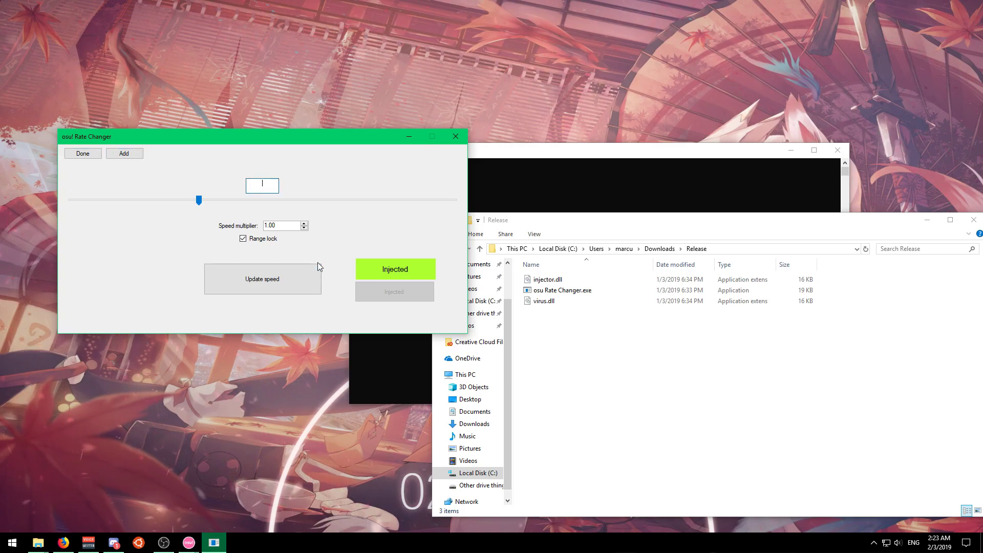
pyautogui.write('1.2')
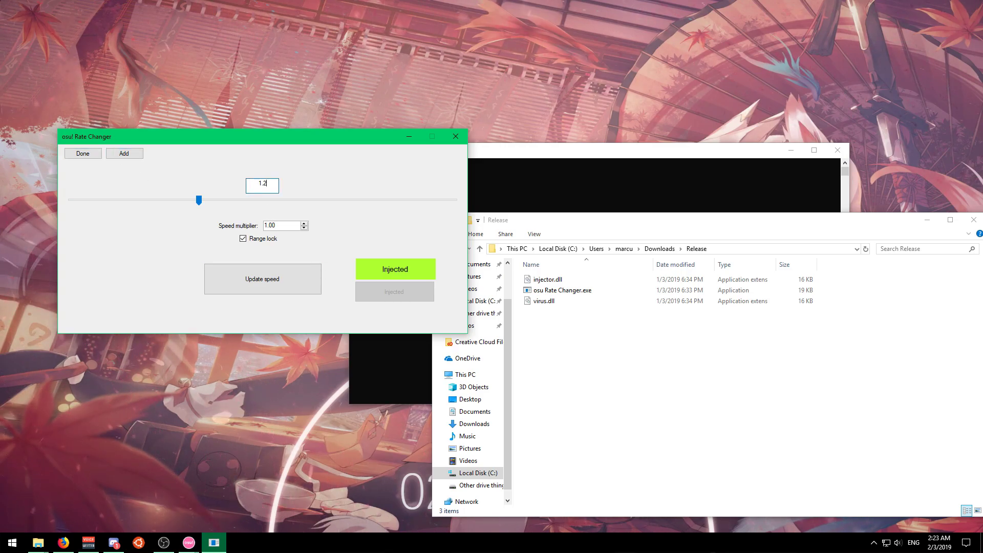
pyautogui.click(85, 153)
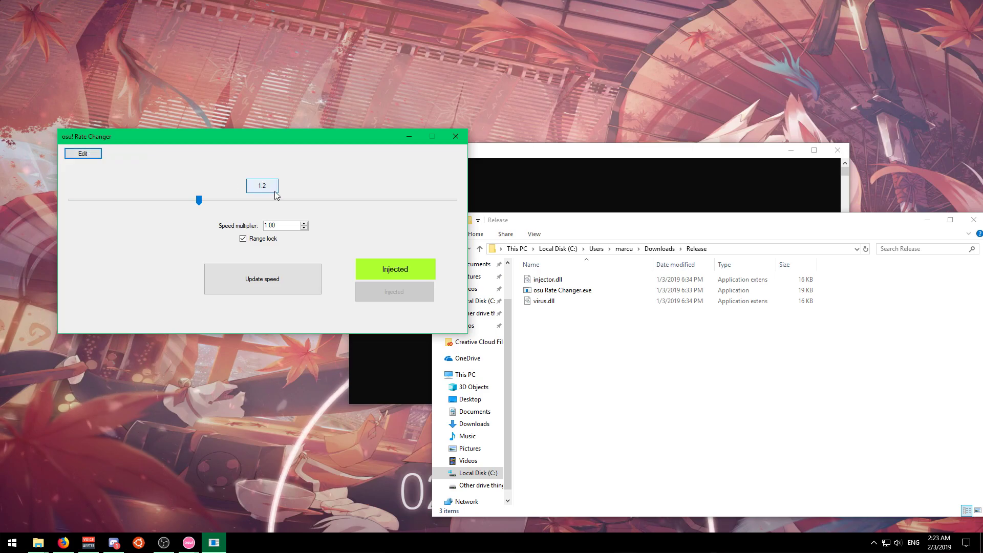
pyautogui.click(82, 153)
pyautogui.click(123, 153)
pyautogui.write('2.2')
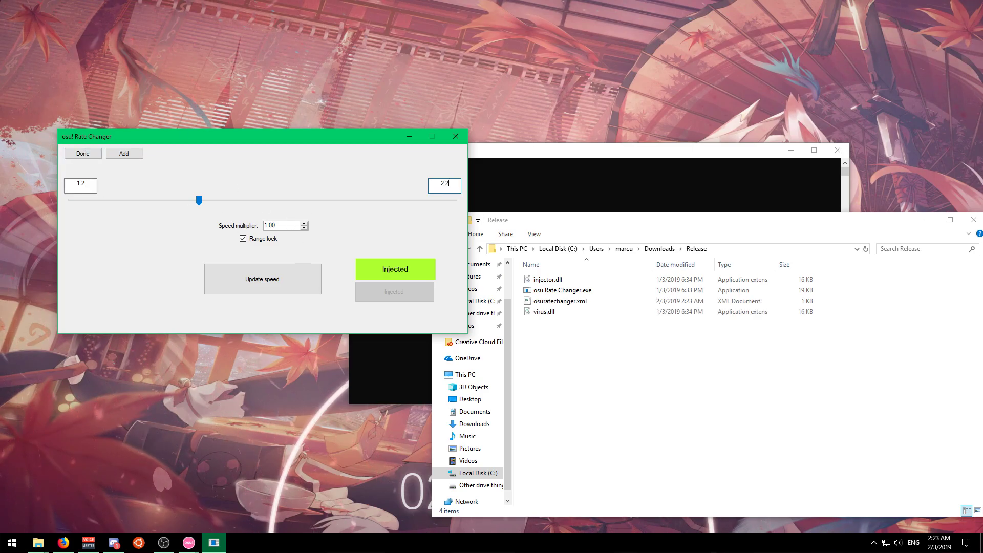
pyautogui.click(71, 155)
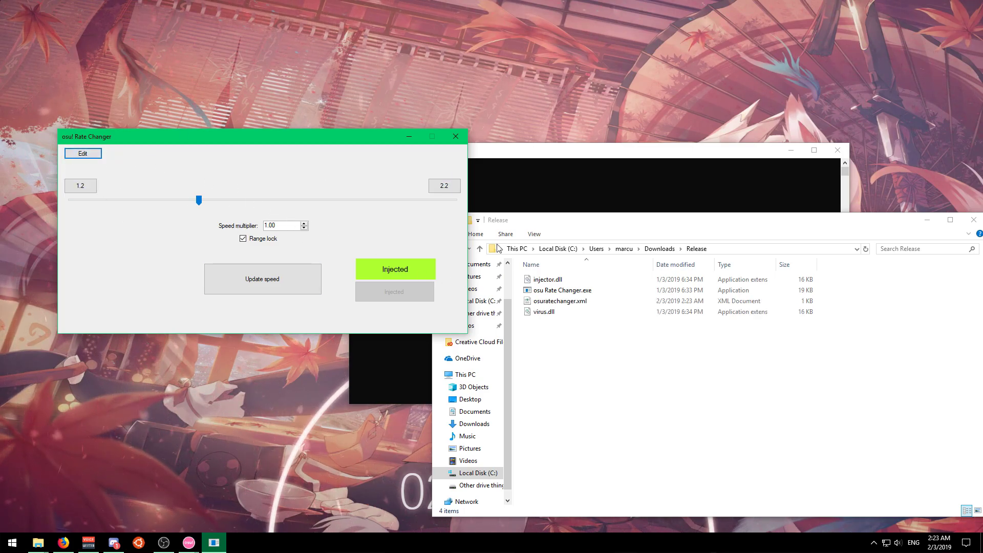
# Step: Check the new osuratechanger.xml file, then raise the speed multiplier slider to 1.41
pyautogui.click(560, 290)
pyautogui.click(563, 301)
pyautogui.click(367, 236)
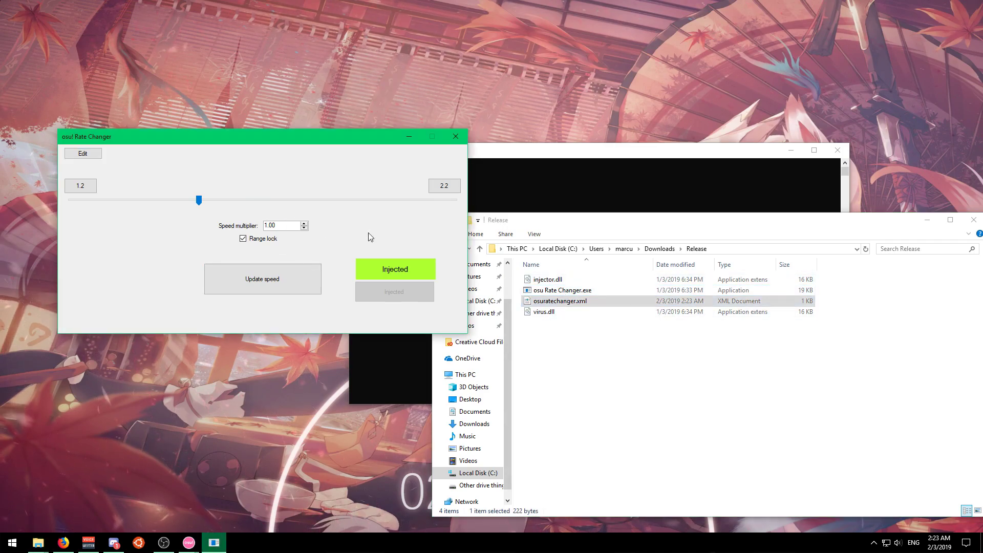
pyautogui.moveTo(199, 200); pyautogui.dragTo(300, 202)
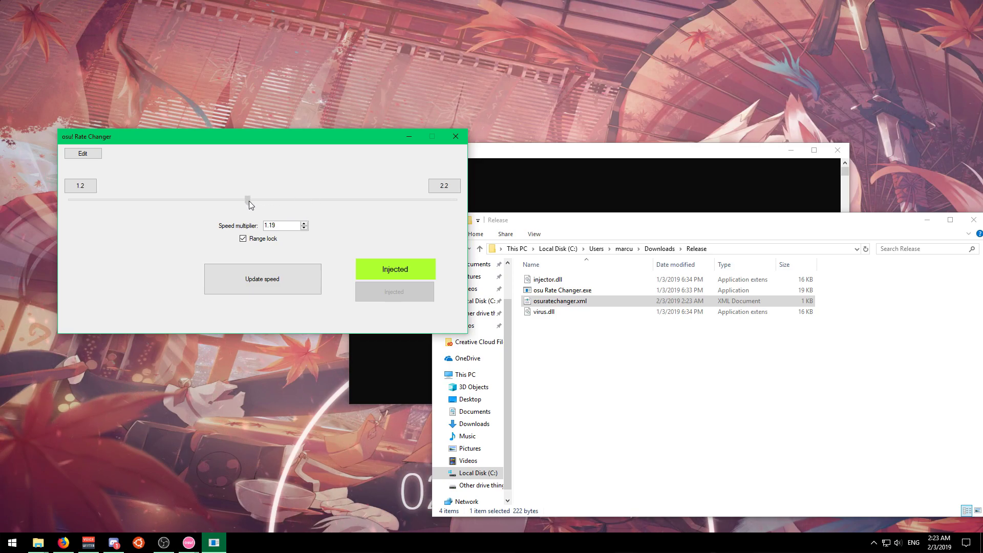
# Step: Send a 1.20x game speed to osu!, then switch to the 2.2 preset
pyautogui.click(272, 285)
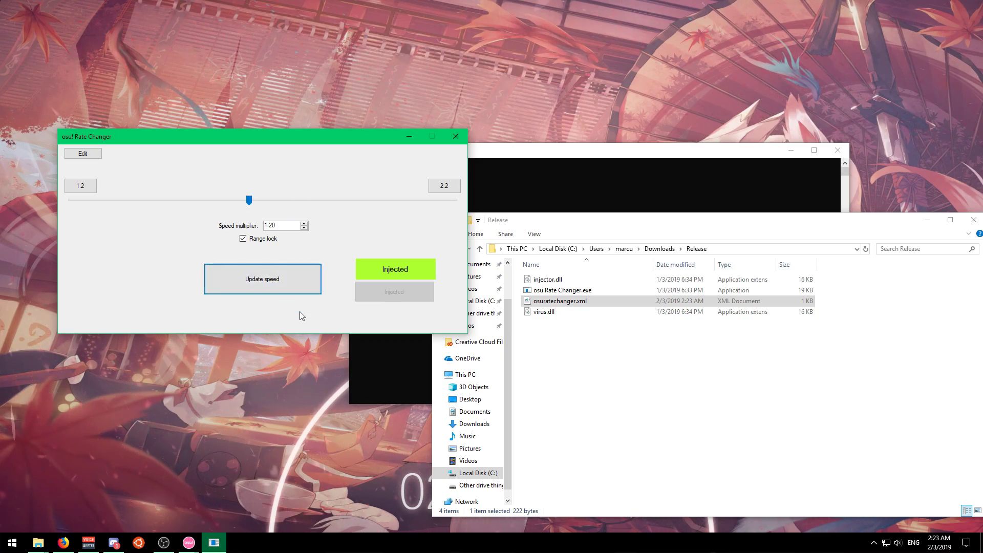
pyautogui.click(495, 166)
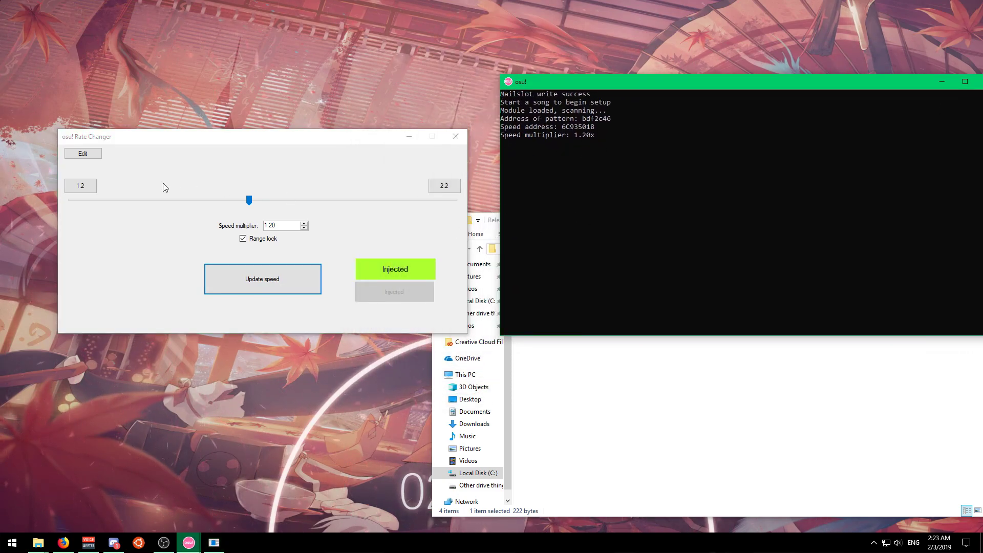
pyautogui.click(456, 188)
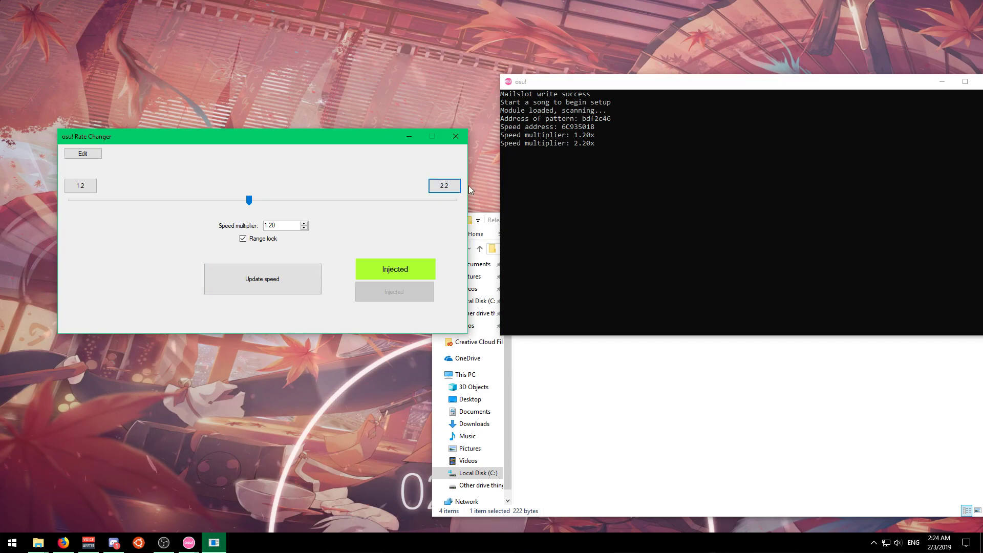
# Step: Add a 1.3 speed preset, then set the game speed back to the 1.2 preset
pyautogui.click(100, 155)
pyautogui.click(123, 153)
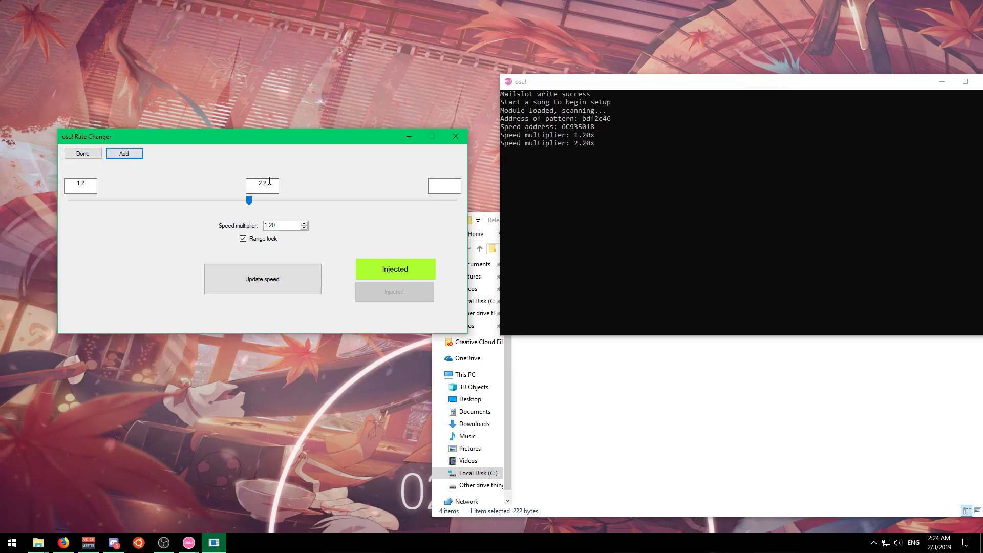
pyautogui.click(440, 188)
pyautogui.write('1.')
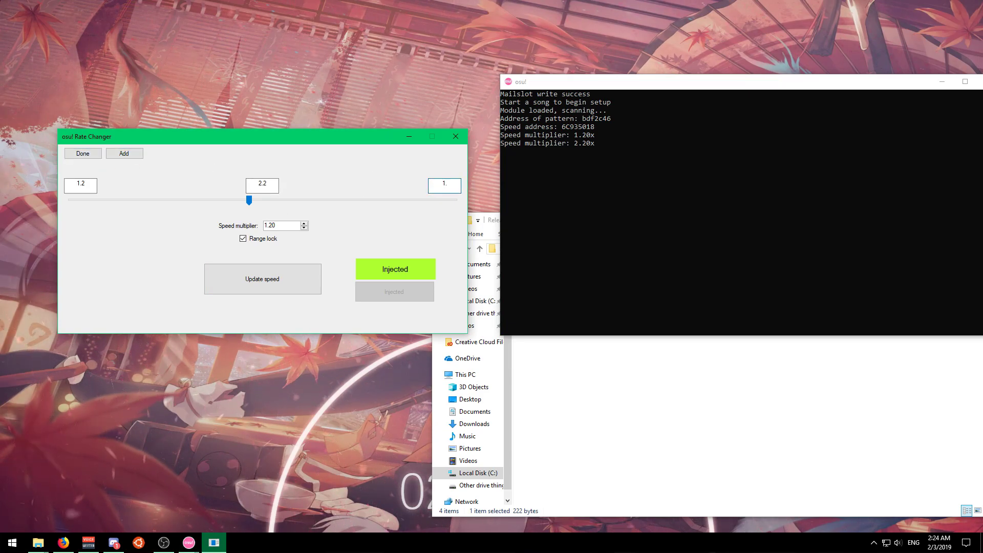
pyautogui.write('3')
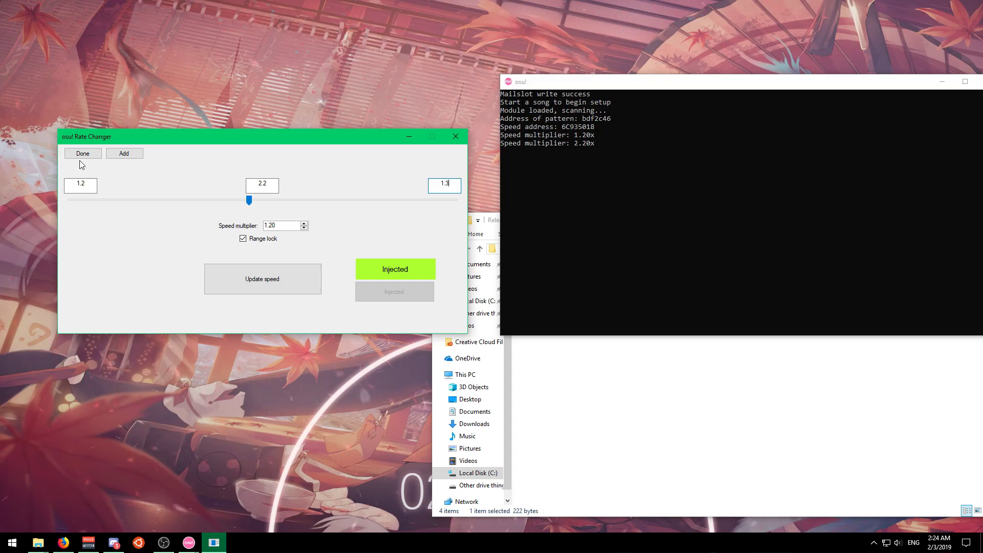
pyautogui.click(90, 158)
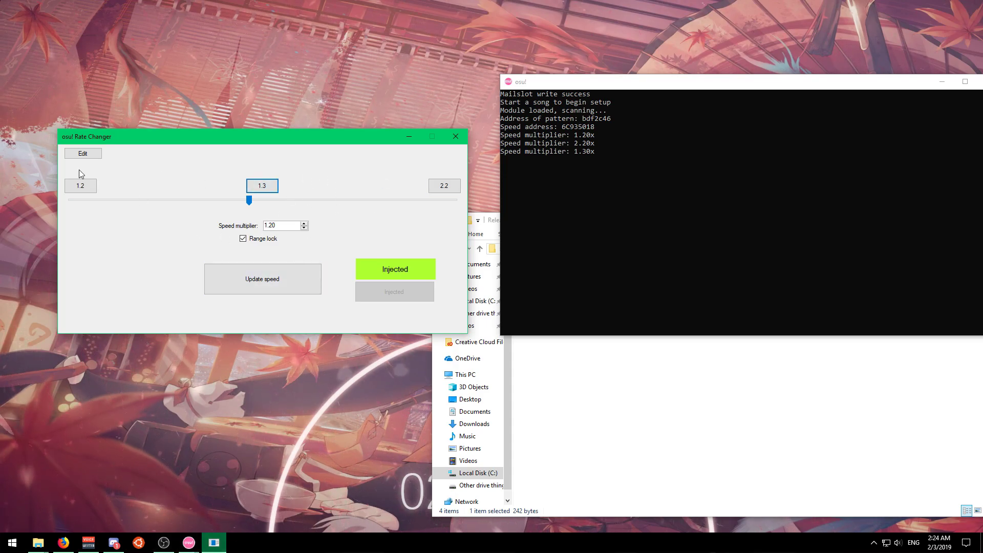
pyautogui.click(300, 279)
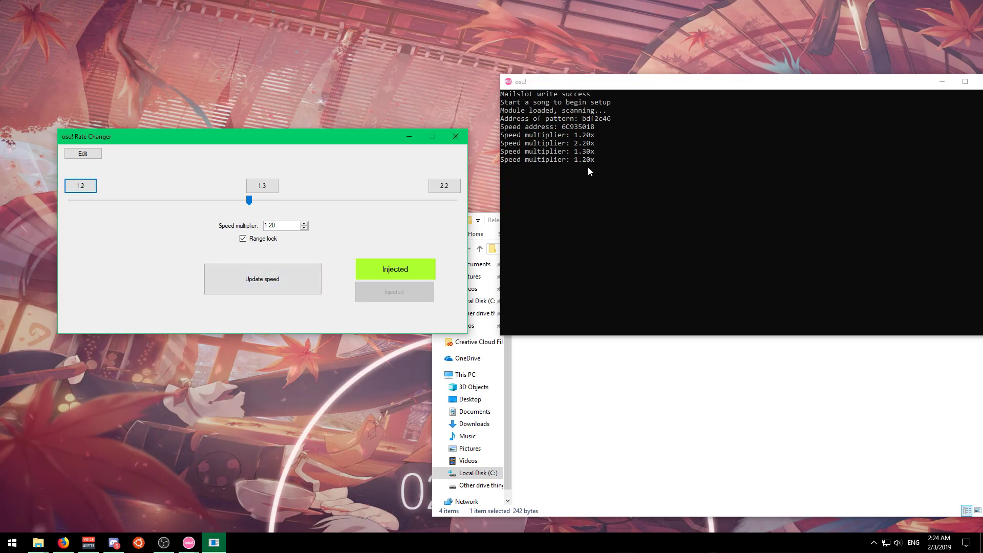
# Step: Bring osu! to the front and go through the main menu to Solo song select
pyautogui.moveTo(194, 547)
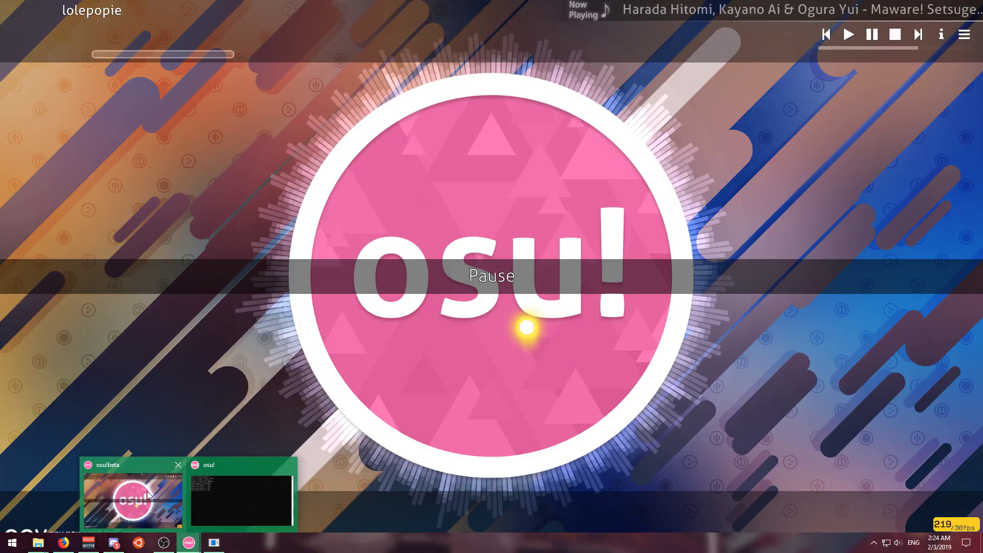
pyautogui.click(146, 490)
pyautogui.click(390, 284)
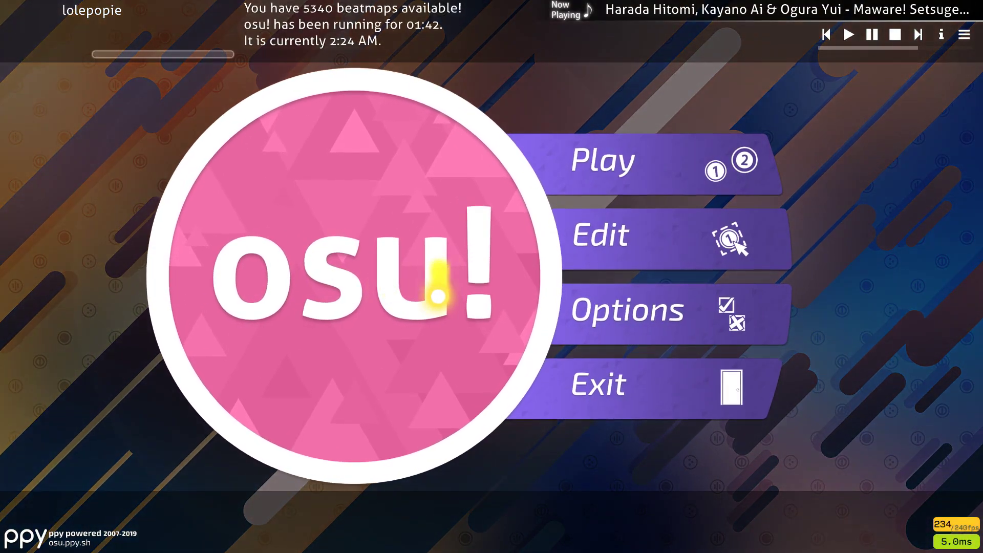
pyautogui.scroll(-5, 404, 338)
pyautogui.scroll(2, 465, 346)
pyautogui.scroll(-1, 467, 345)
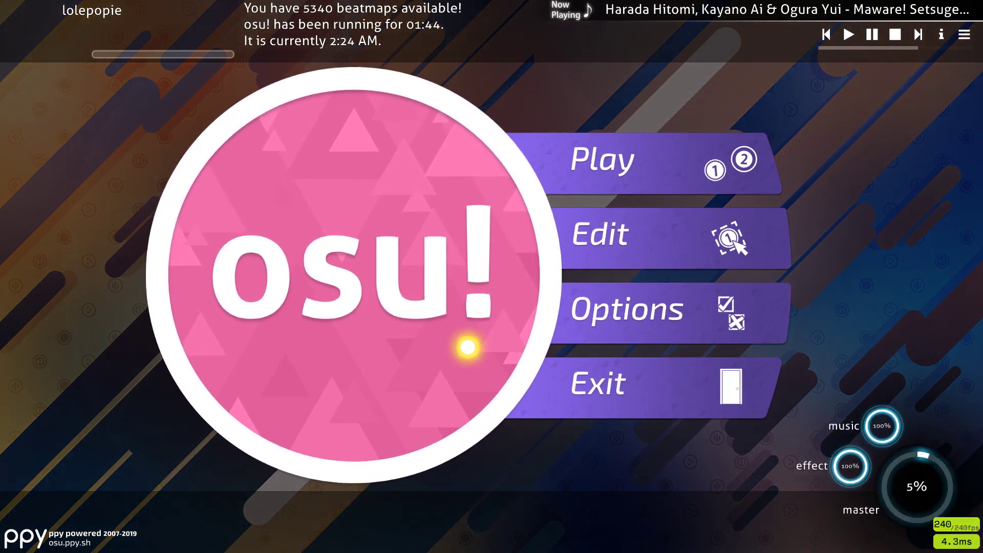
pyautogui.scroll(2, 454, 345)
pyautogui.scroll(-1, 448, 347)
pyautogui.click(449, 346)
pyautogui.click(351, 274)
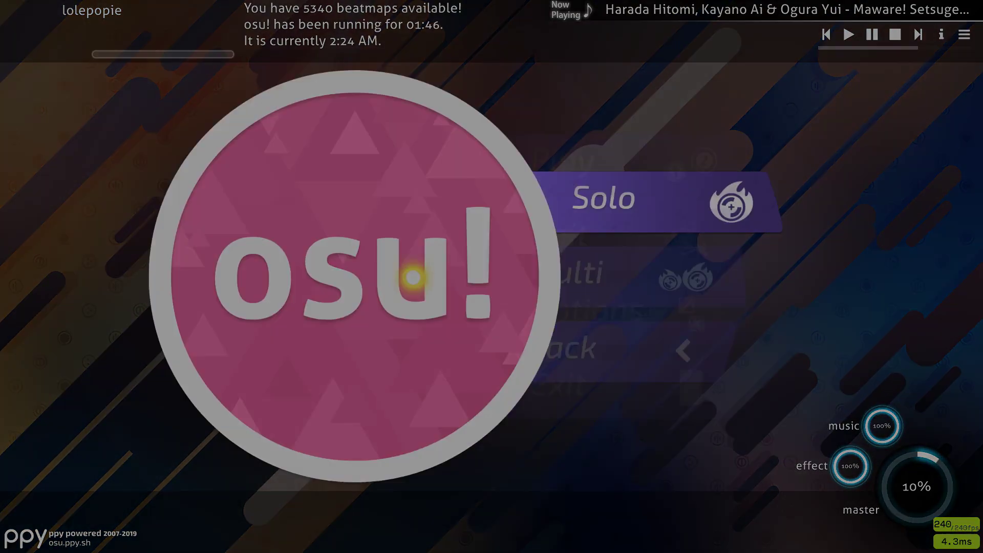
# Step: Pick Aika - Sakura Trip [Electric Pink] and open the mod selection panel
pyautogui.scroll(-10, 845, 231)
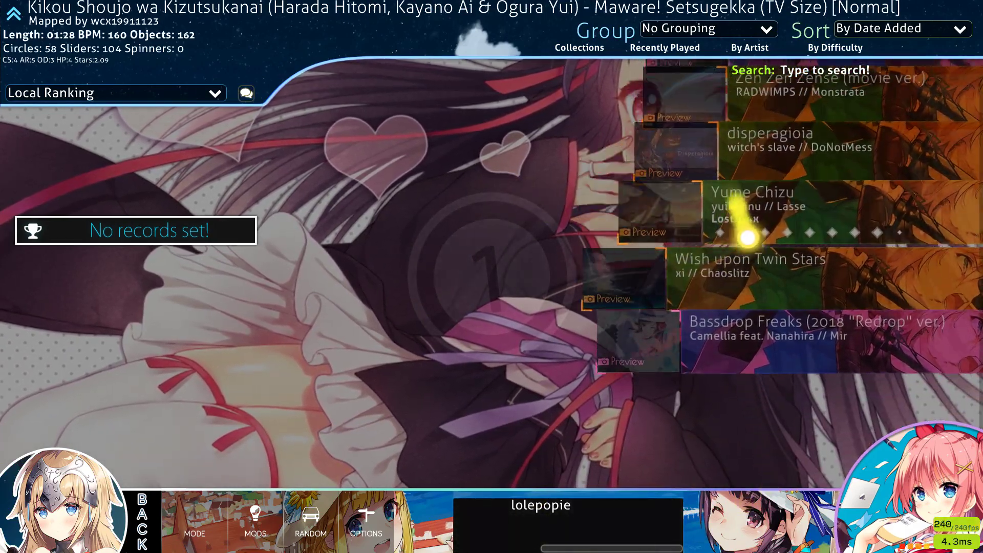
pyautogui.click(674, 225)
pyautogui.press('F1')
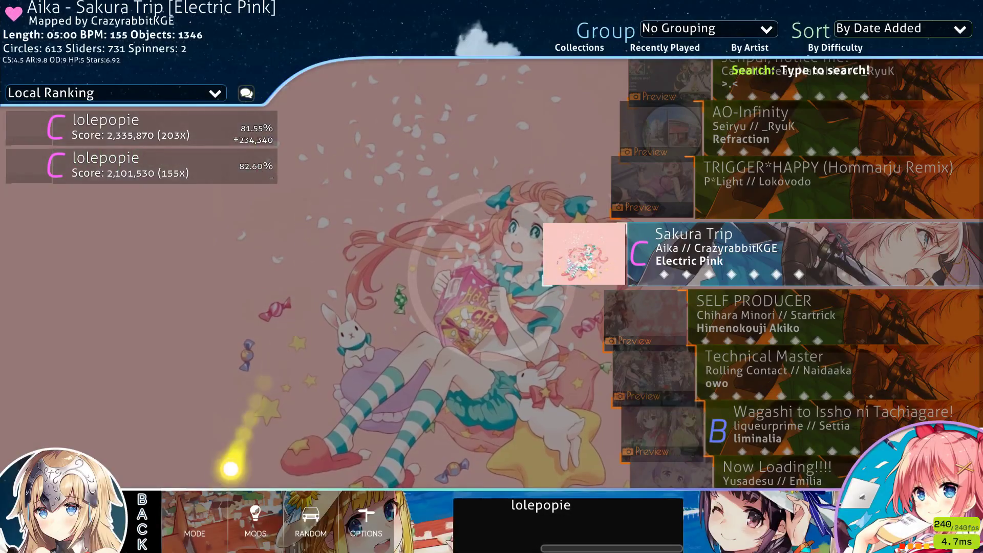
pyautogui.press('F1')
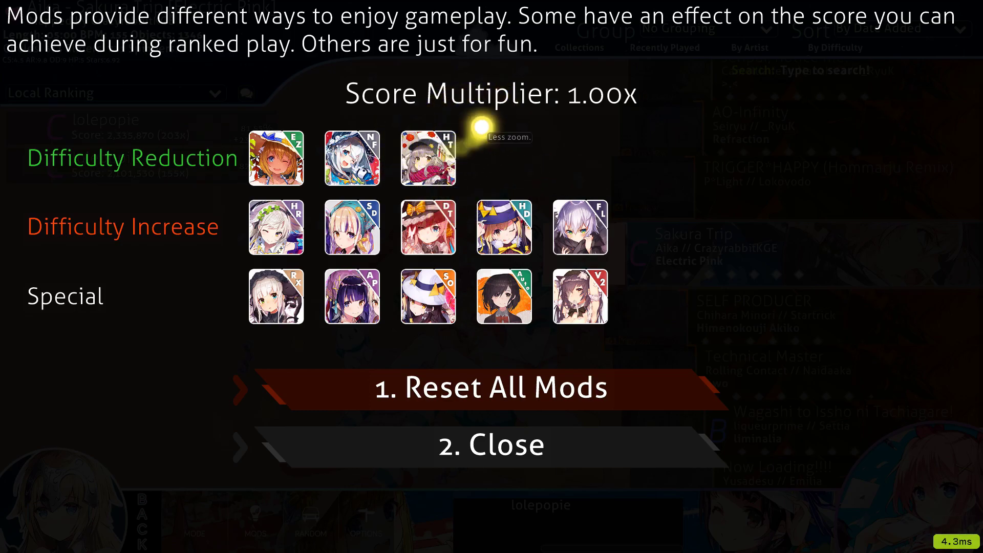
# Step: Enable the Half Time and Auto mods
pyautogui.press('F1')
pyautogui.press('F1')
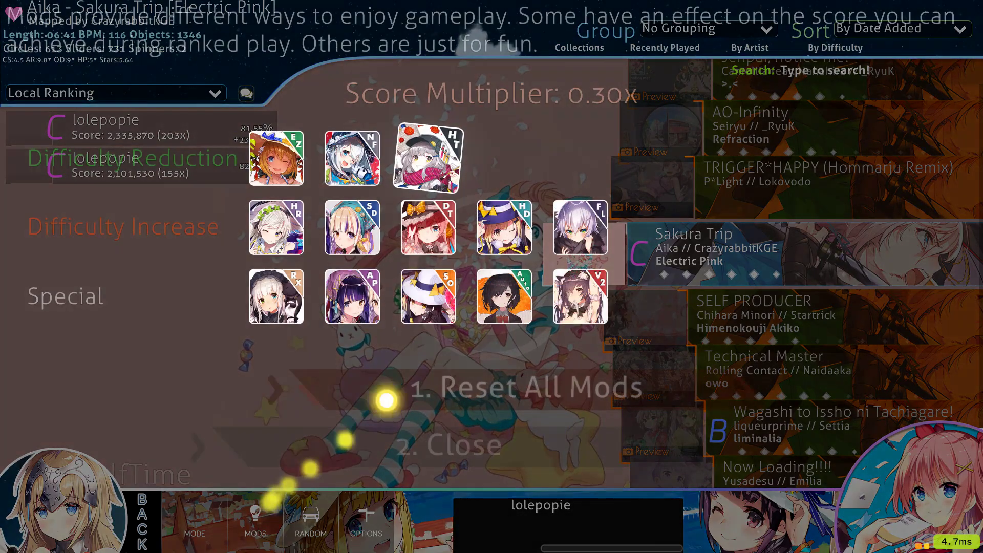
pyautogui.click(412, 454)
pyautogui.press('F1')
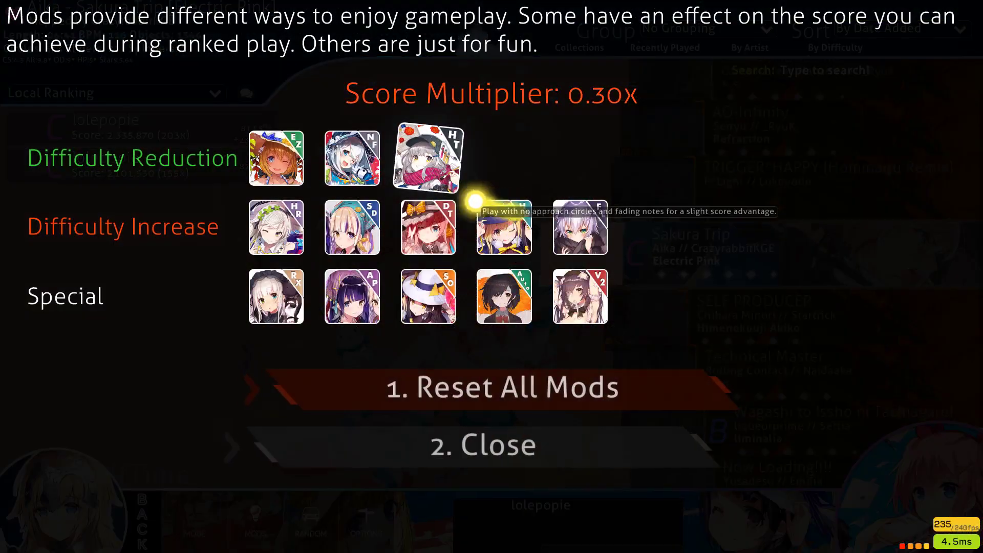
pyautogui.press('F1')
pyautogui.press('F1')
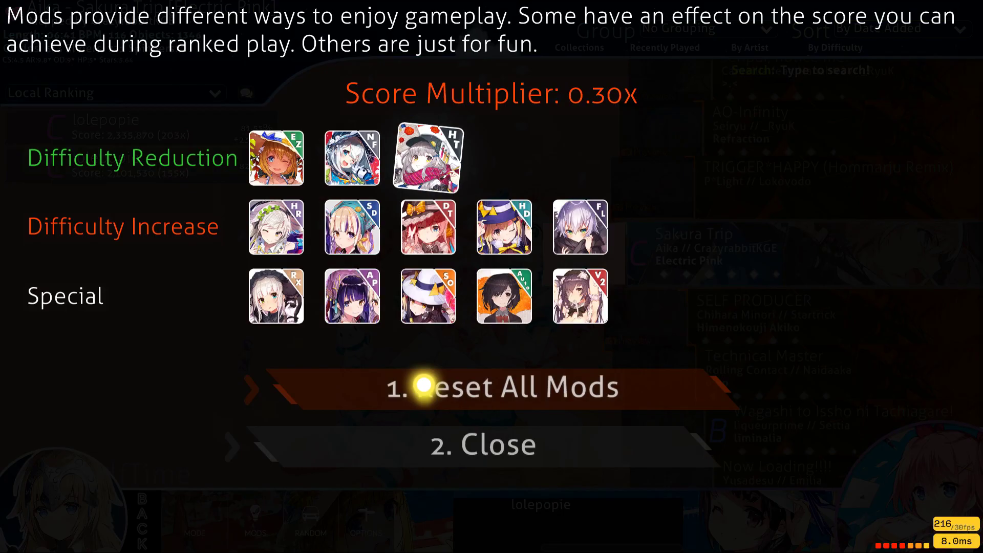
# Step: Return to the osu! window, close the mods panel and start Sakura Trip
pyautogui.hotkey('alt', 'Tab')
pyautogui.moveTo(189, 541)
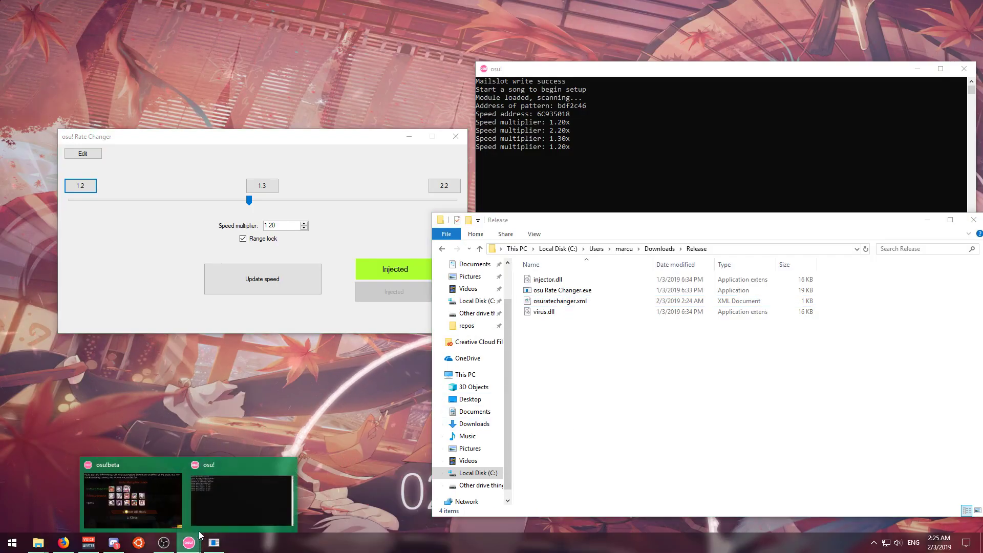
pyautogui.click(133, 494)
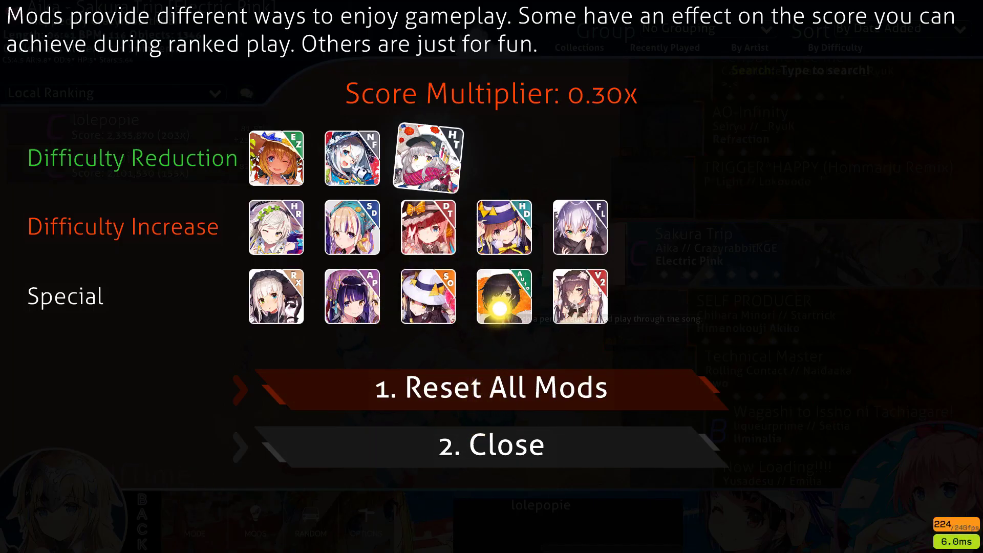
pyautogui.click(535, 440)
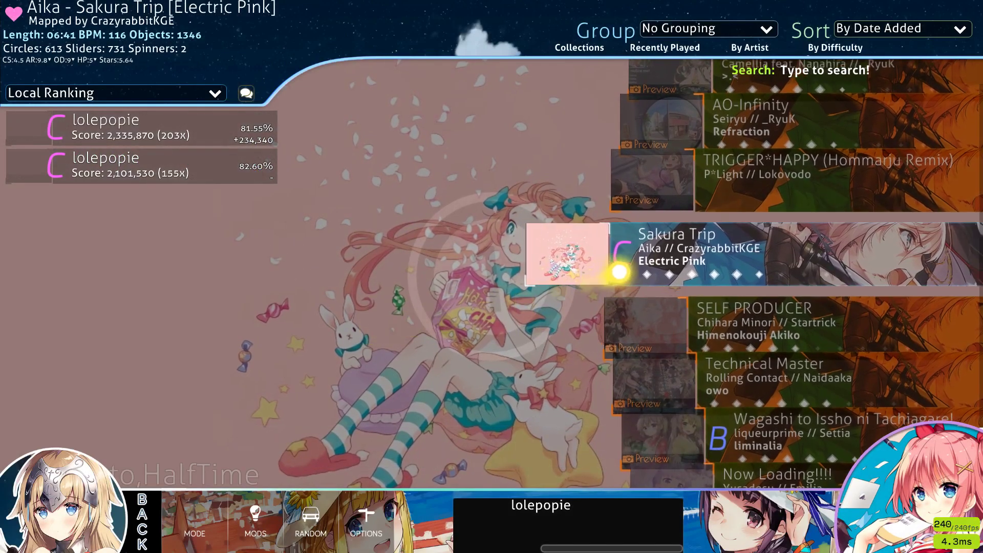
pyautogui.click(620, 261)
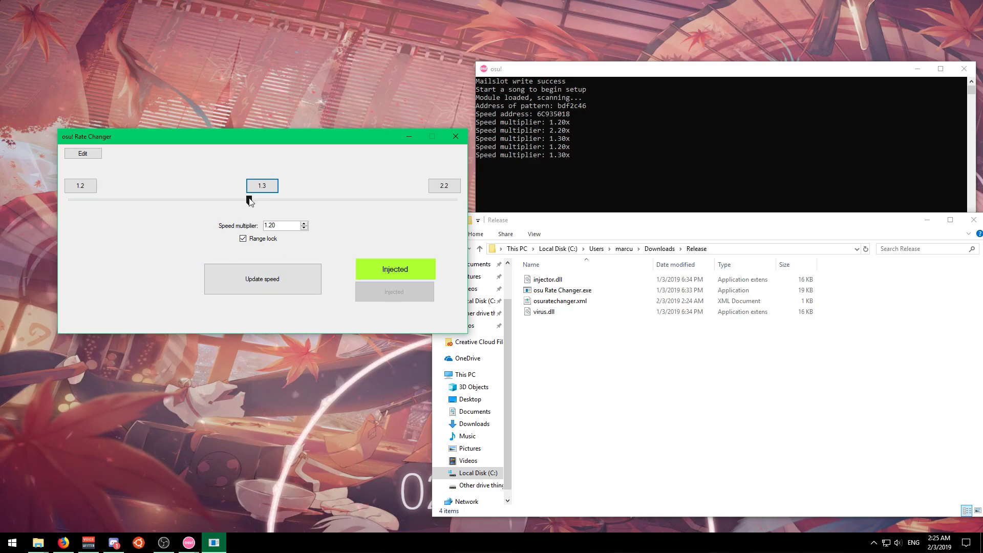
# Step: Push a 2.00x game speed from the rate changer and return to the Sakura Trip replay
pyautogui.moveTo(330, 205); pyautogui.dragTo(450, 203)
pyautogui.click(553, 351)
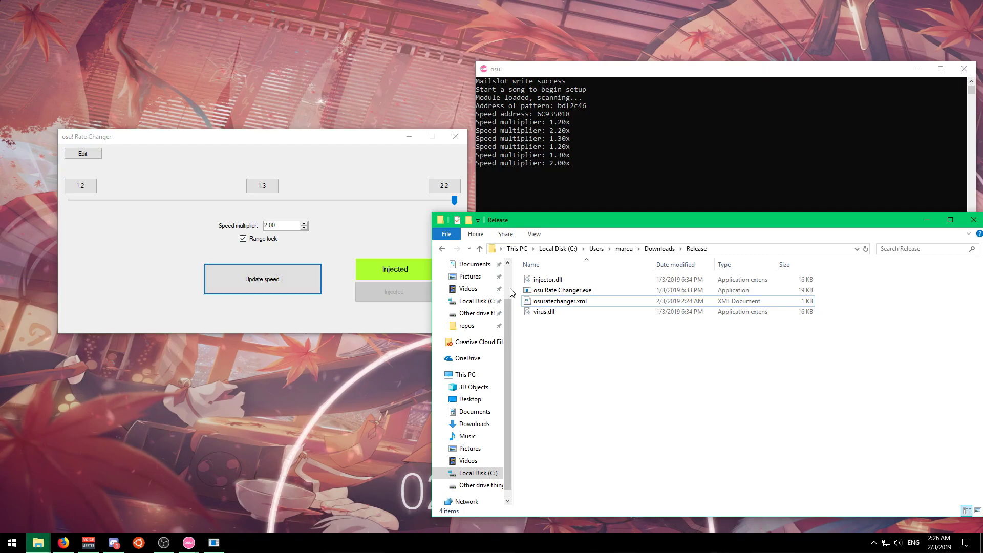
pyautogui.hotkey('alt', 'Tab')
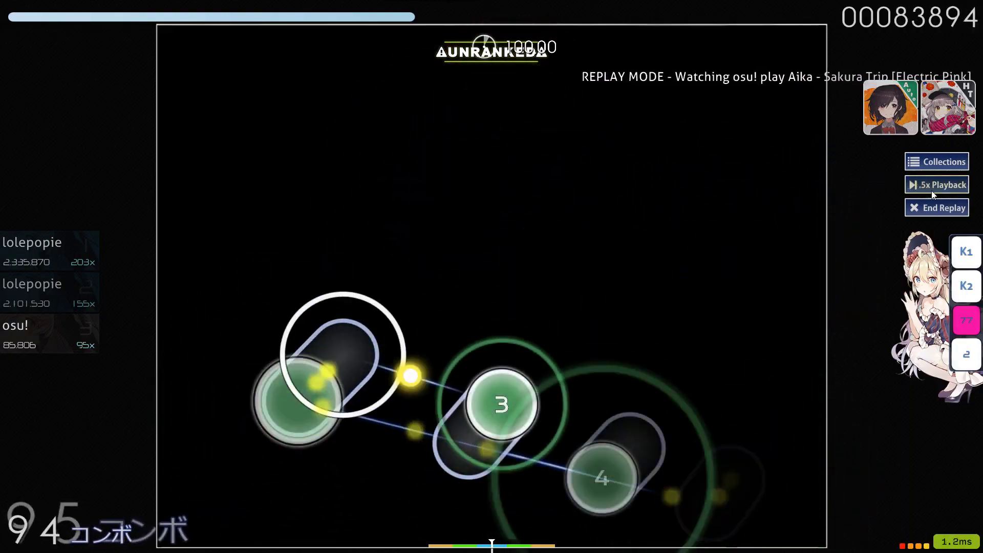